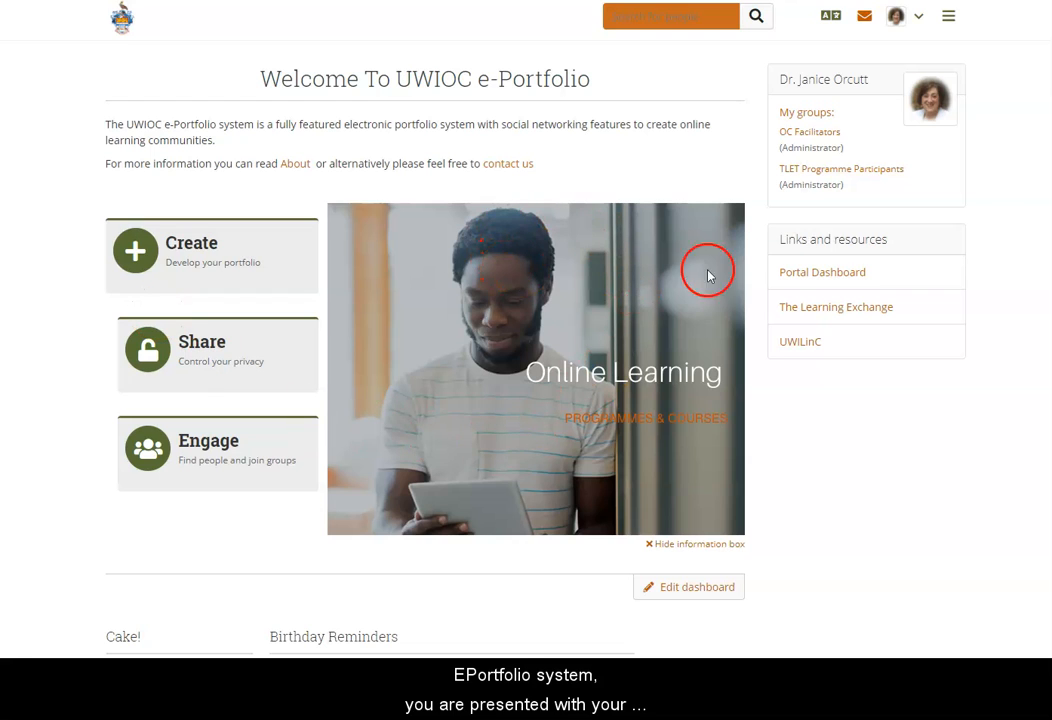
# Open the Files area from the portfolio's Create section
pyautogui.click(948, 20)
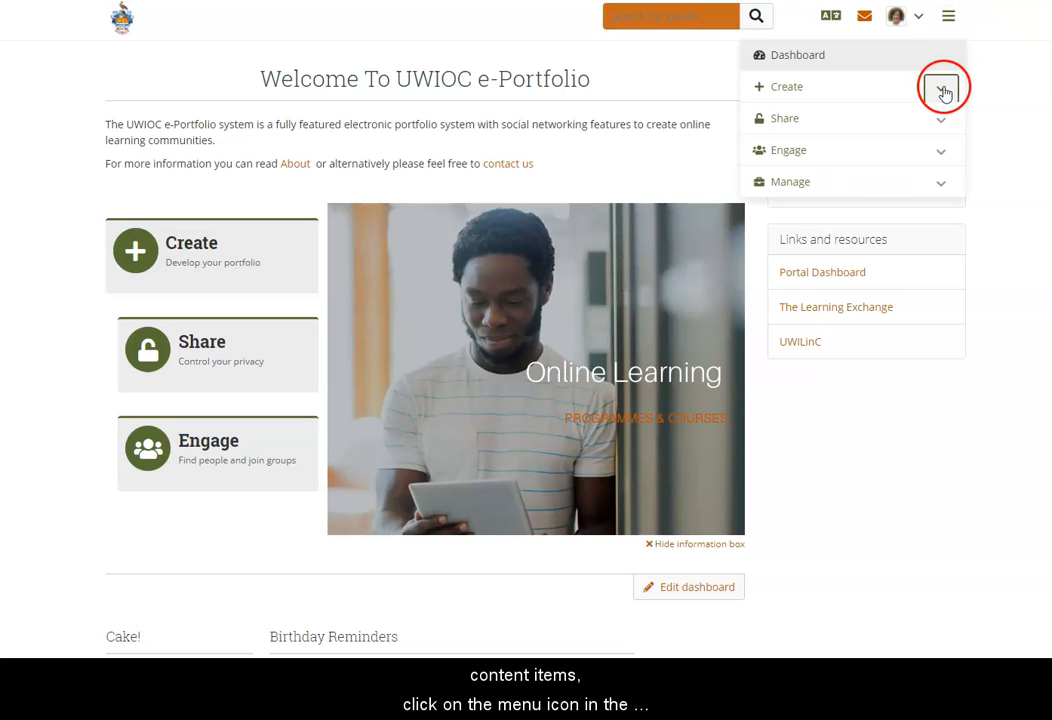
pyautogui.click(943, 90)
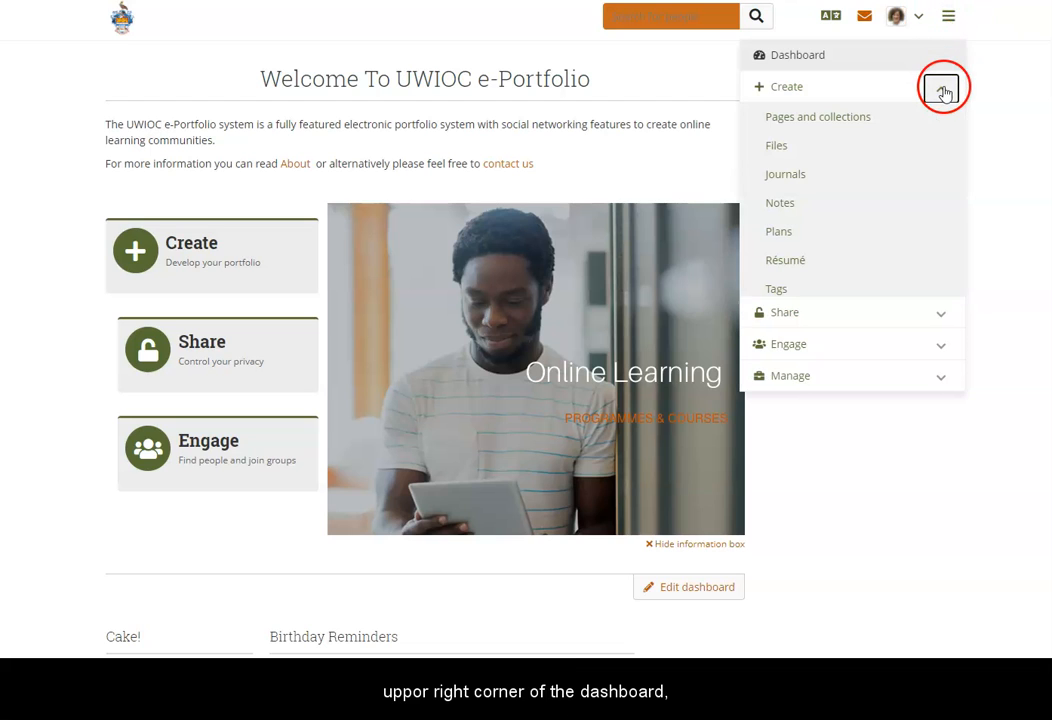
pyautogui.click(779, 148)
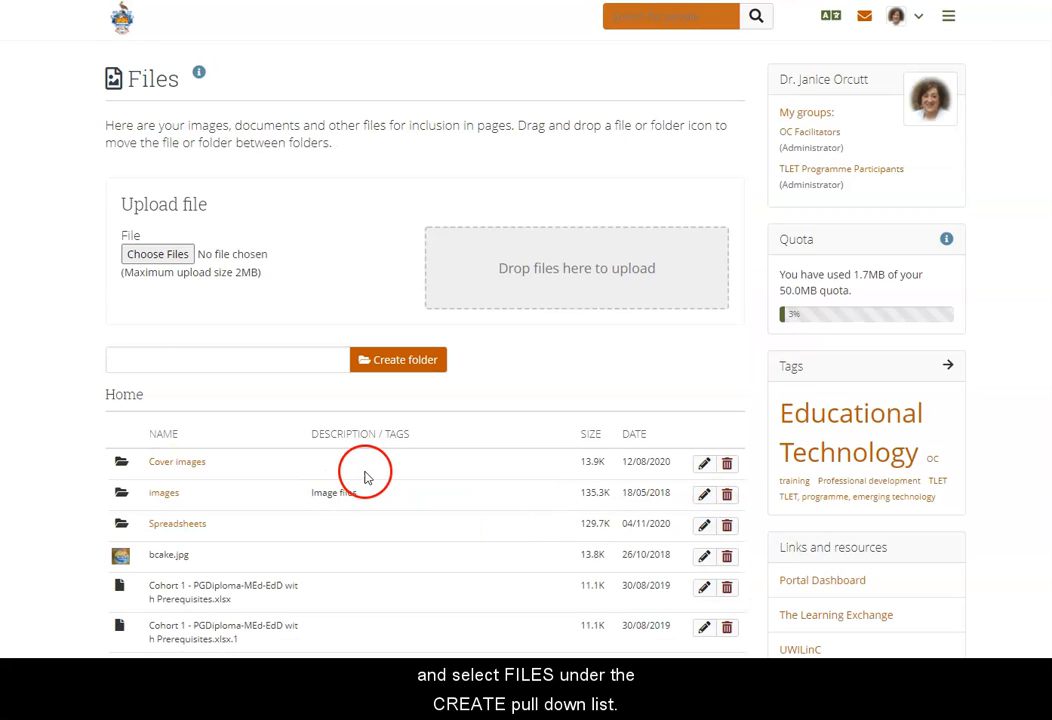
# Examine the folders and files stored in the Home folder, from the first entry to the last
pyautogui.scroll(-4, 295, 463)
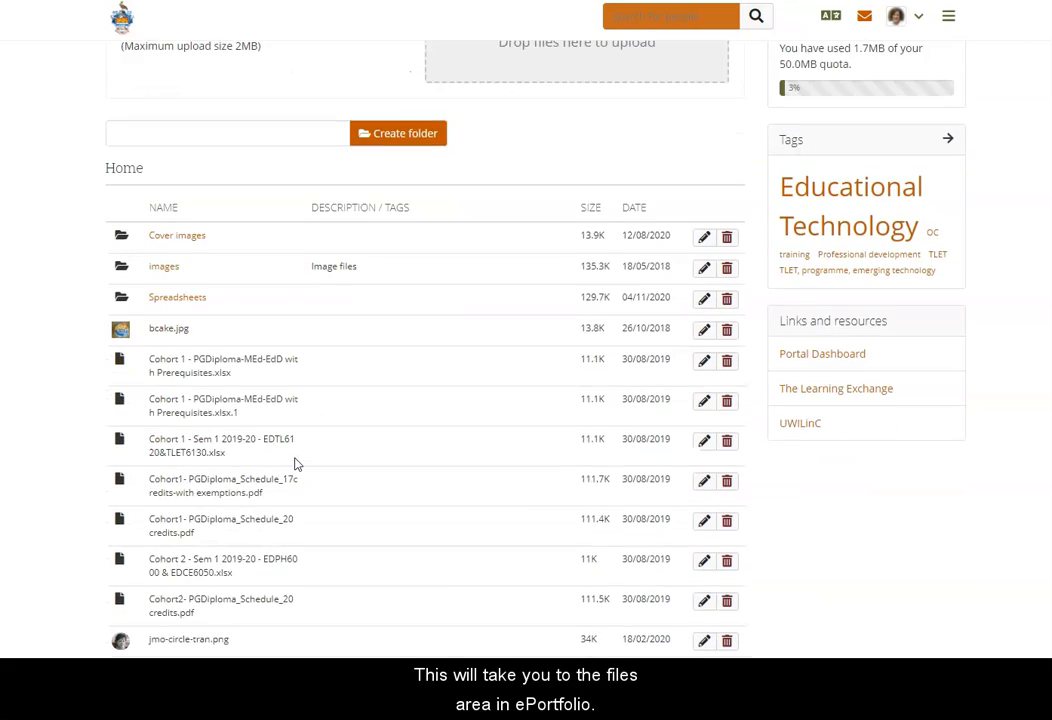
pyautogui.scroll(4, 295, 463)
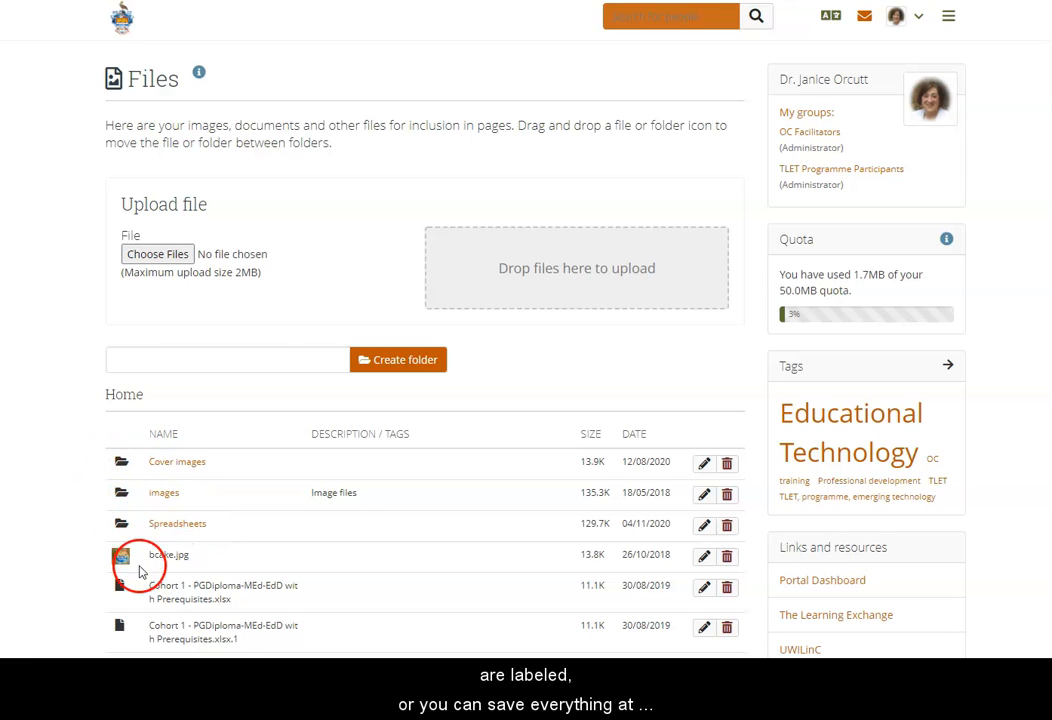
pyautogui.scroll(-6, 190, 560)
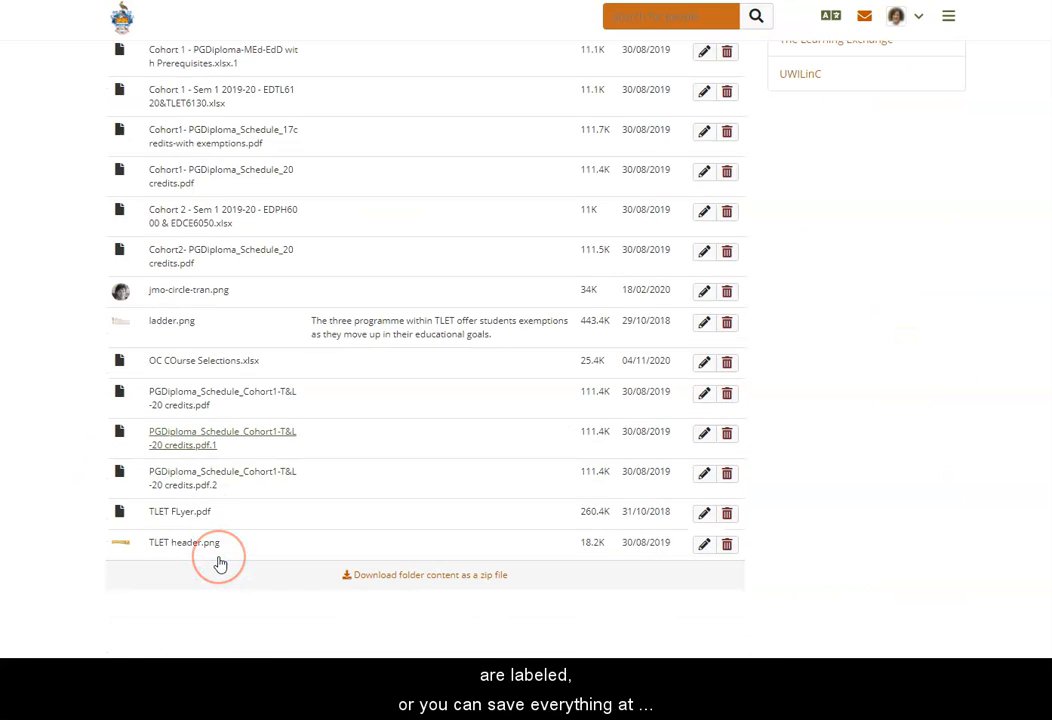
pyautogui.scroll(6, 220, 565)
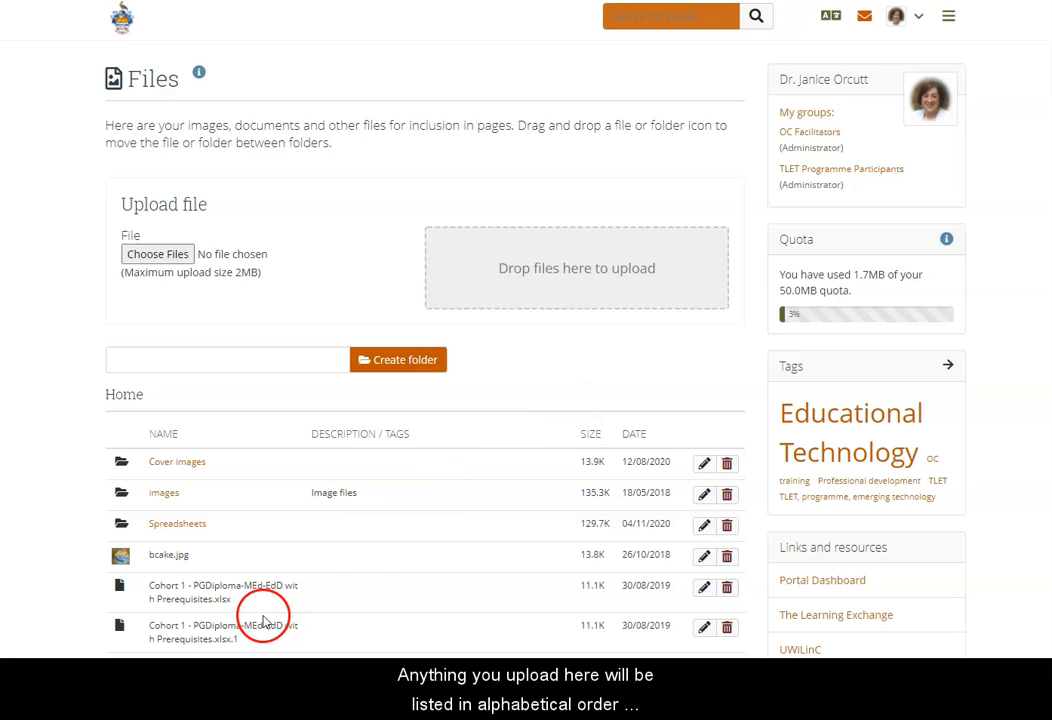
pyautogui.scroll(-5, 335, 537)
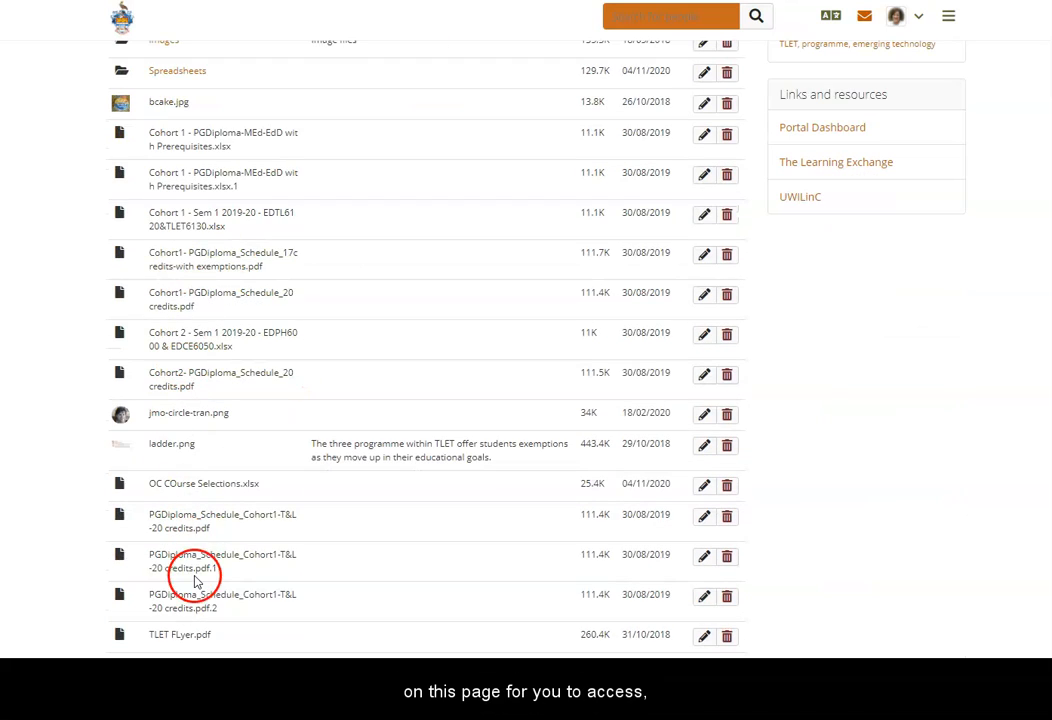
pyautogui.scroll(-1, 195, 582)
pyautogui.scroll(3, 207, 563)
pyautogui.scroll(3, 215, 566)
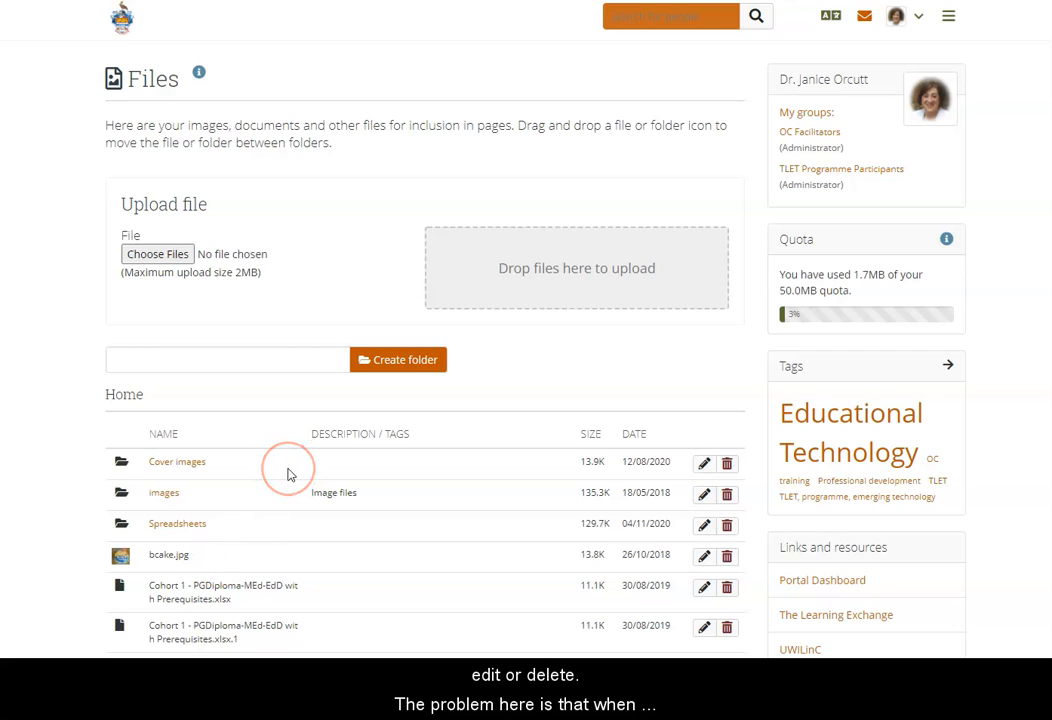
pyautogui.click(287, 499)
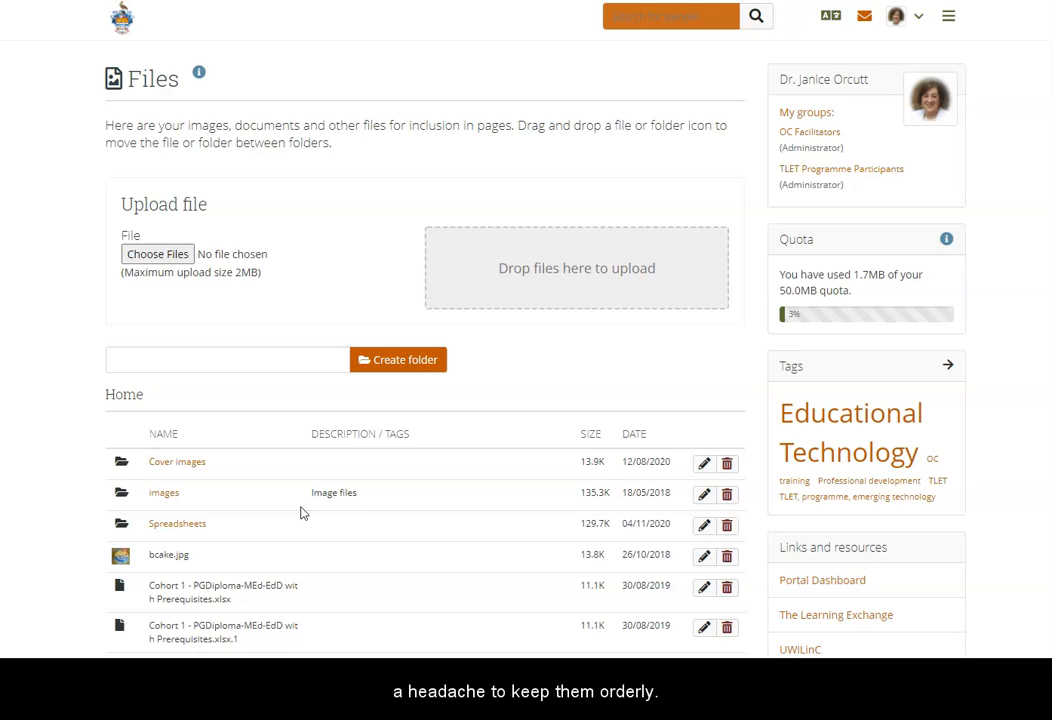
pyautogui.click(282, 530)
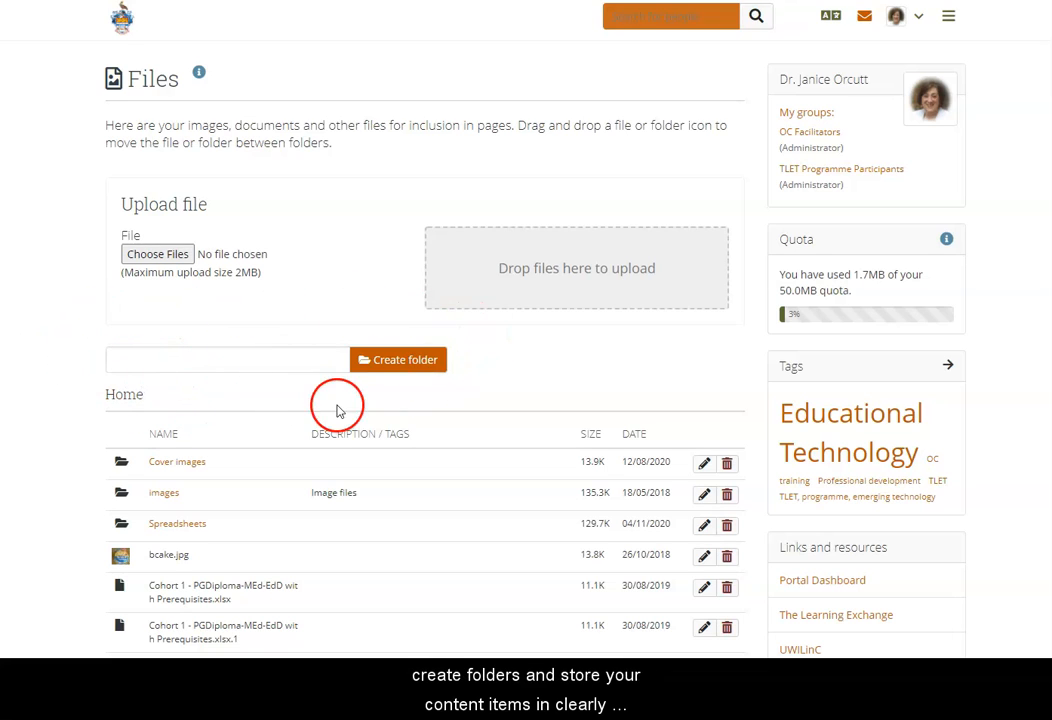
# Create a folder named PDF FILES in the Home folder
pyautogui.click(121, 362)
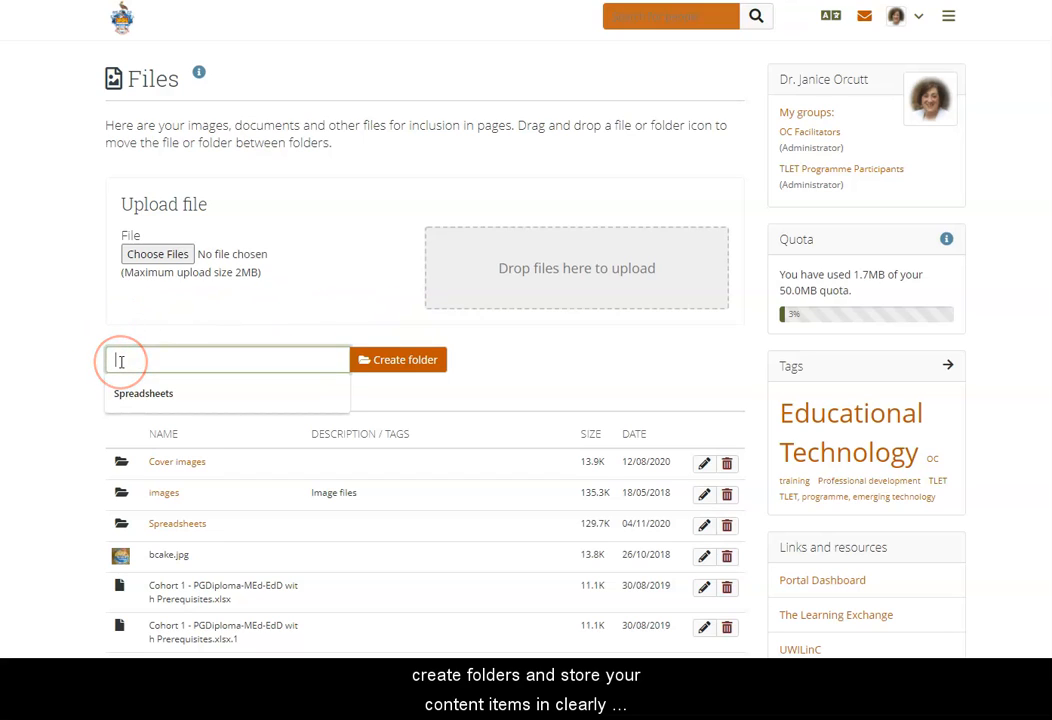
pyautogui.write('PG')
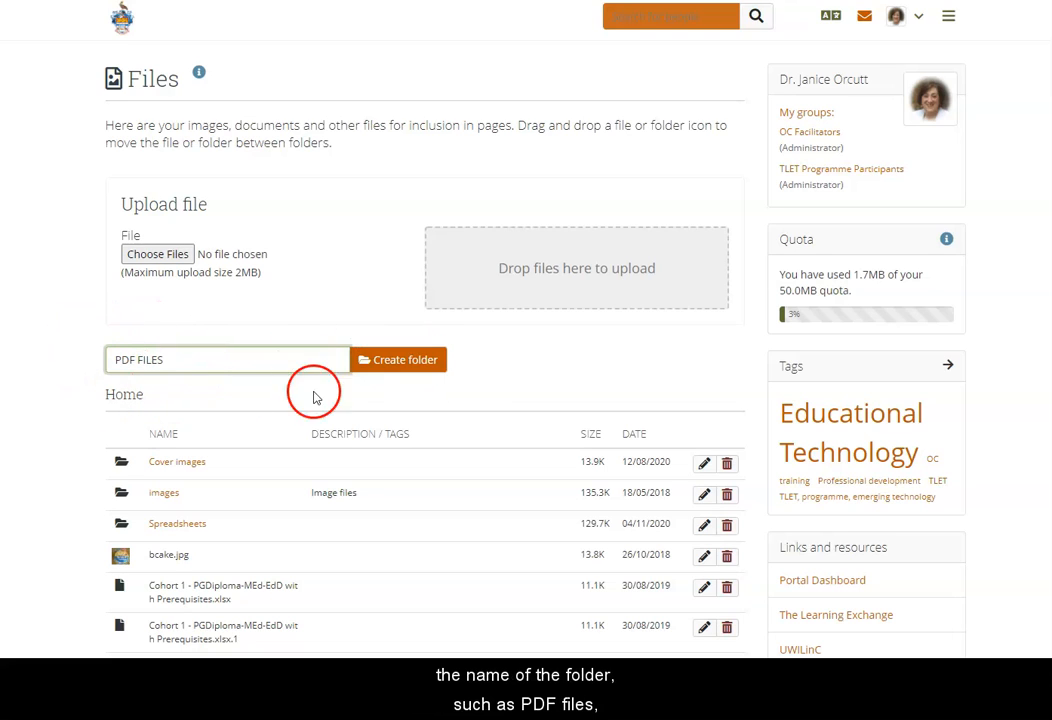
pyautogui.click(403, 364)
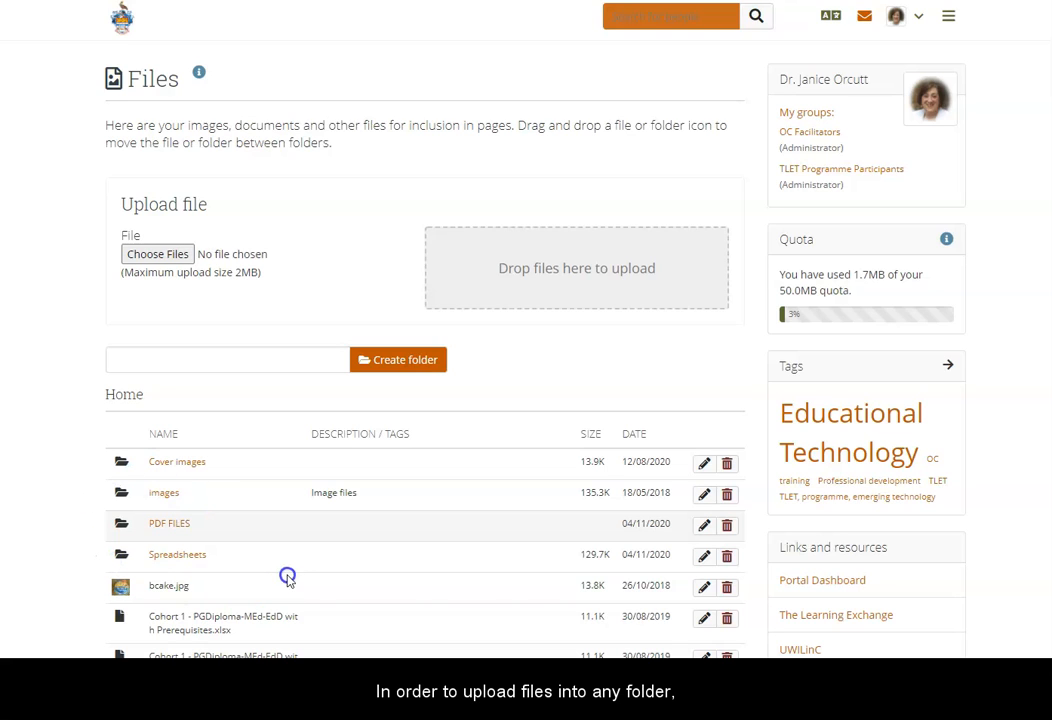
# Open the PDF FILES folder and upload the Assignment 1 PDF from the !_Sample Files folder into it
pyautogui.click(165, 523)
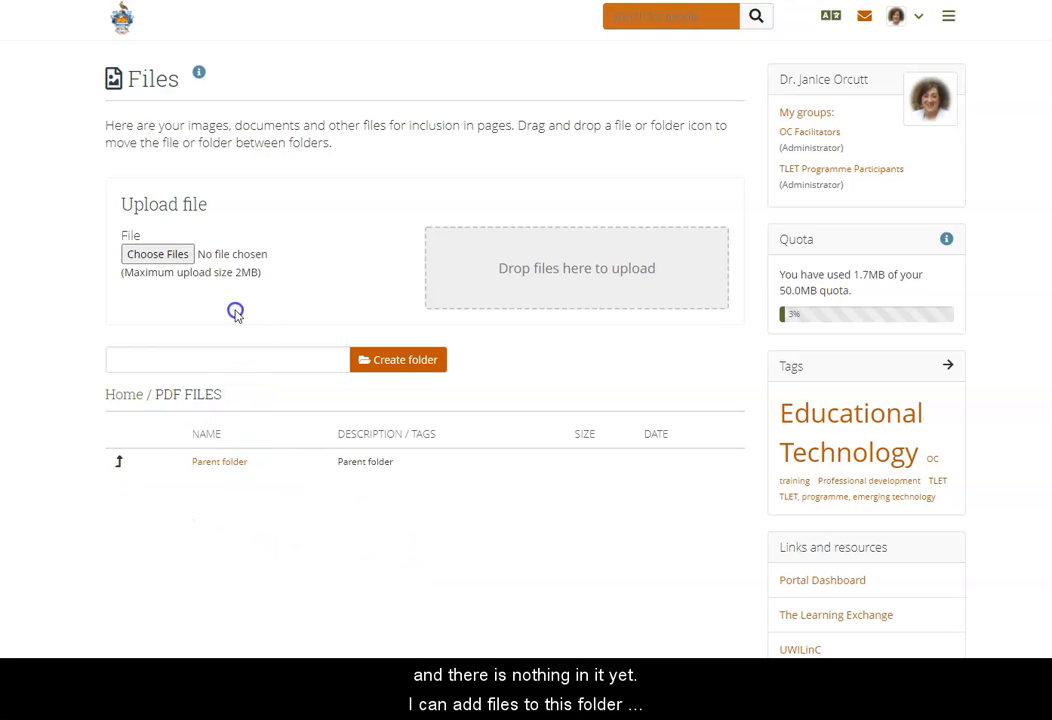
pyautogui.click(166, 262)
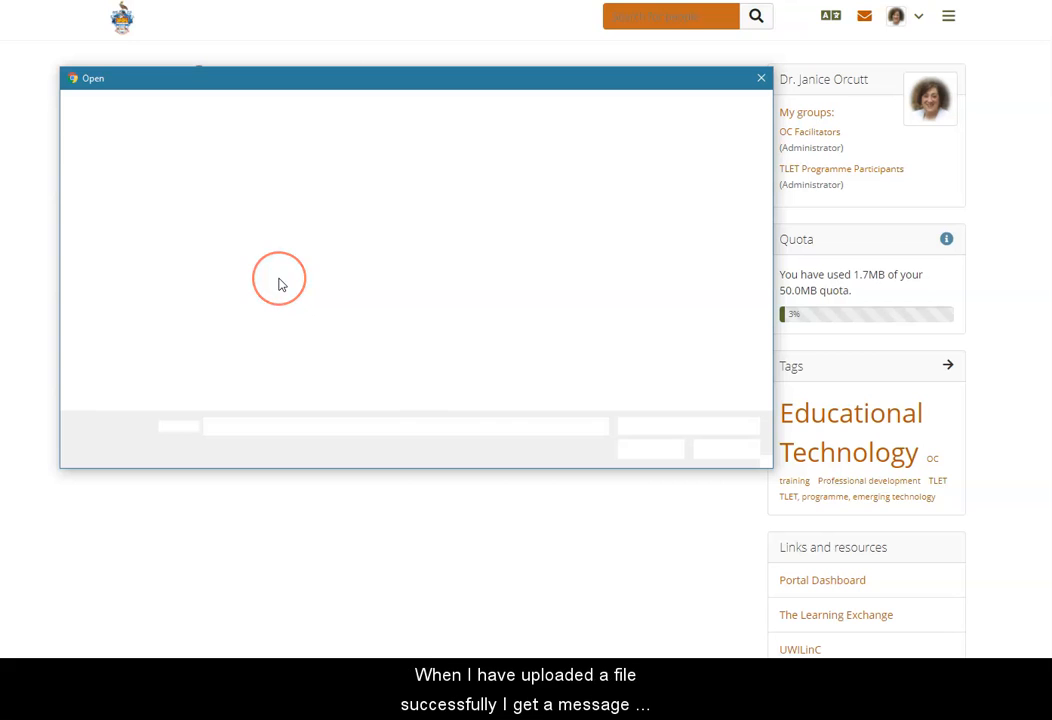
pyautogui.click(242, 178)
pyautogui.click(645, 448)
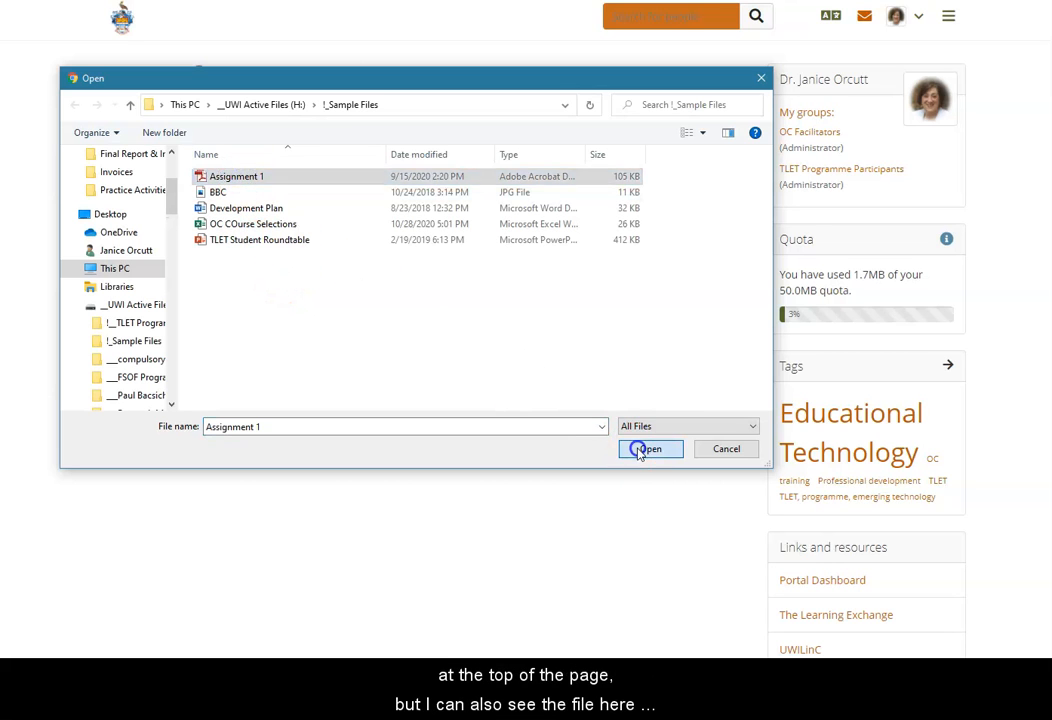
pyautogui.click(401, 170)
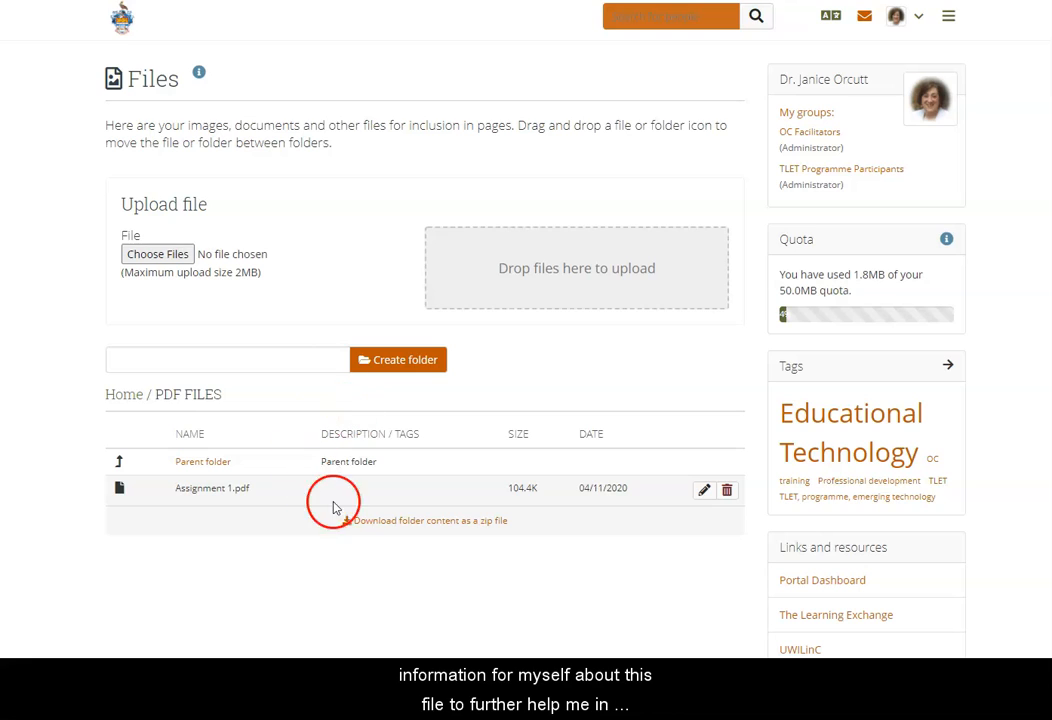
# Edit the details of Assignment 1.pdf and enter the description "Assignment for Course 1"
pyautogui.click(704, 491)
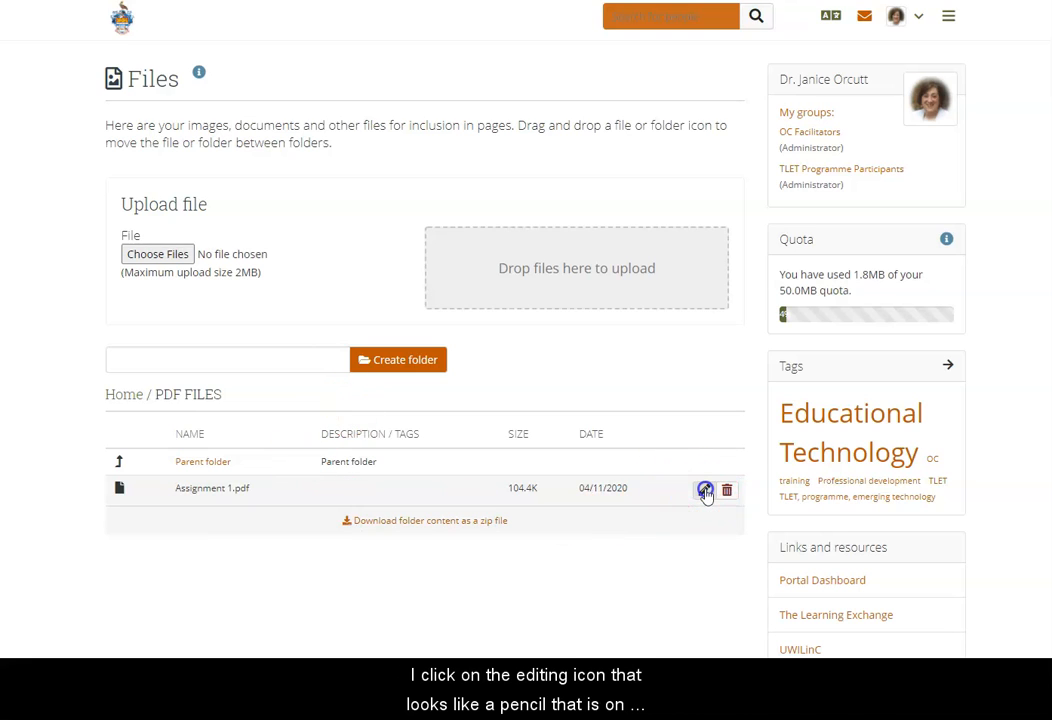
pyautogui.scroll(-3, 460, 521)
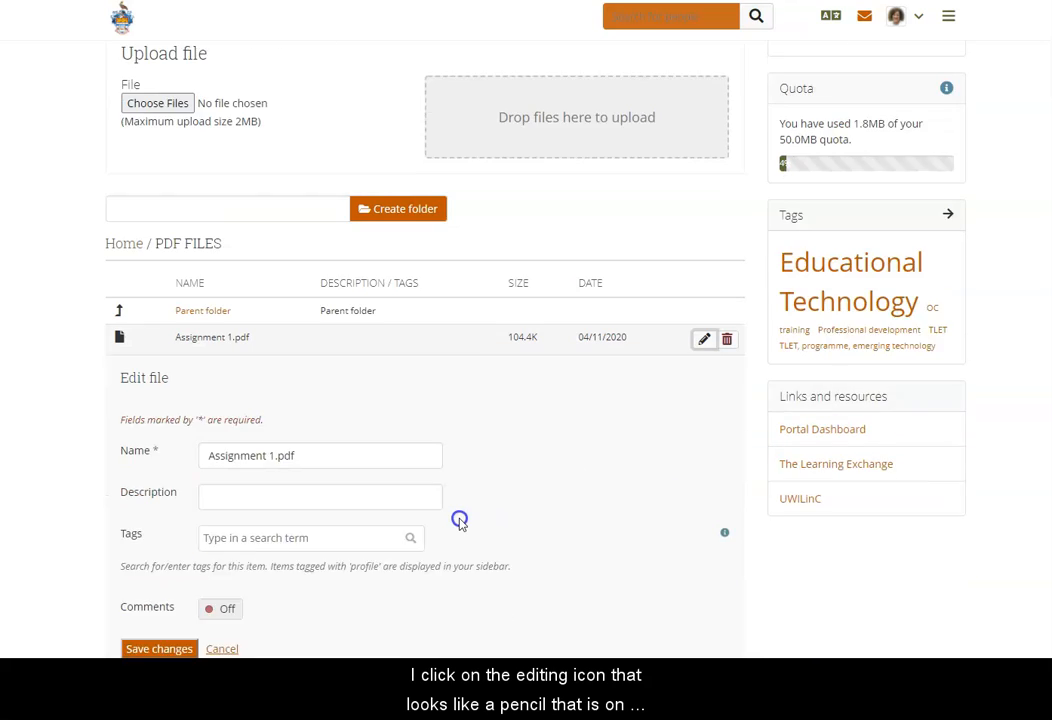
pyautogui.click(272, 425)
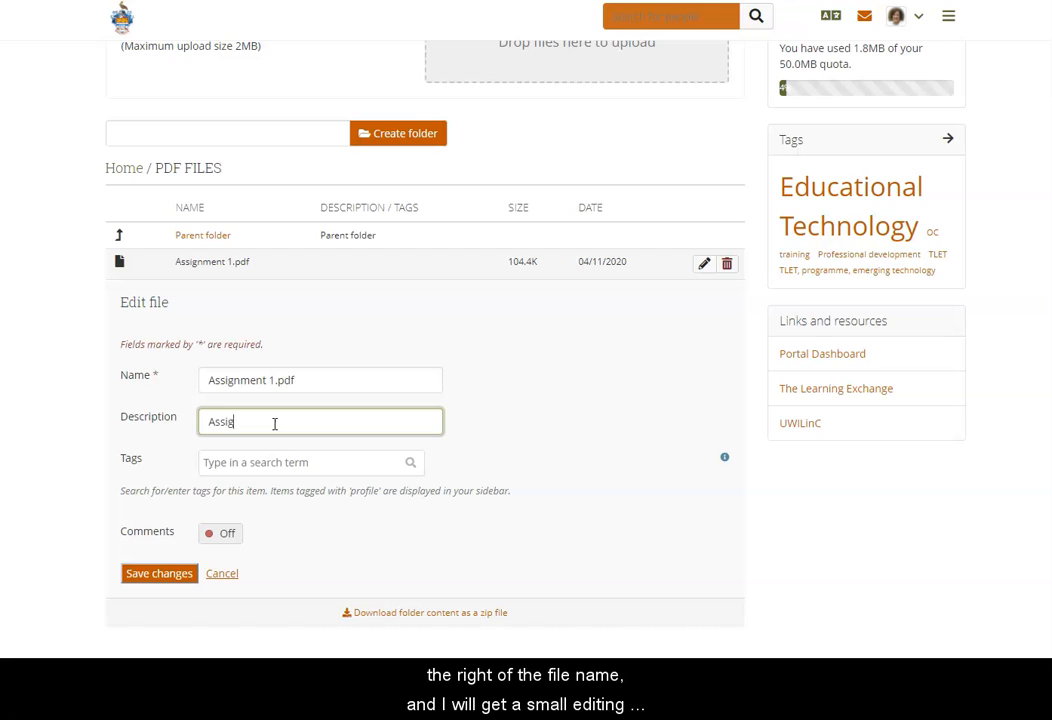
pyautogui.write('Assignment for Course 1')
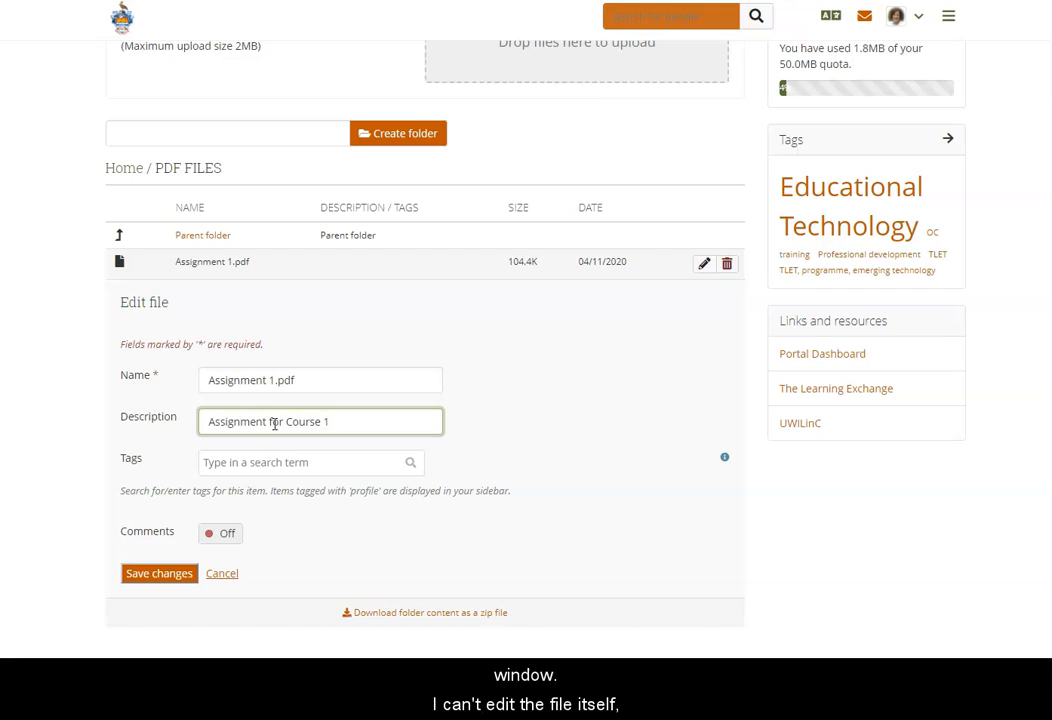
# Add the existing tag Educational Technology to Assignment 1.pdf
pyautogui.click(271, 465)
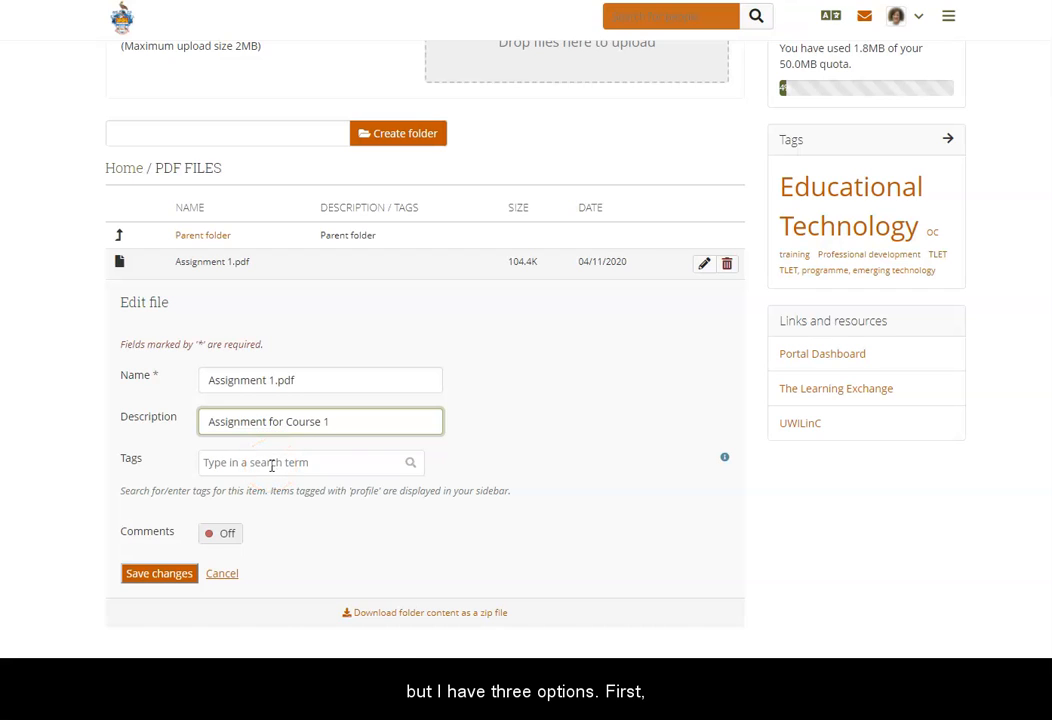
pyautogui.click(271, 465)
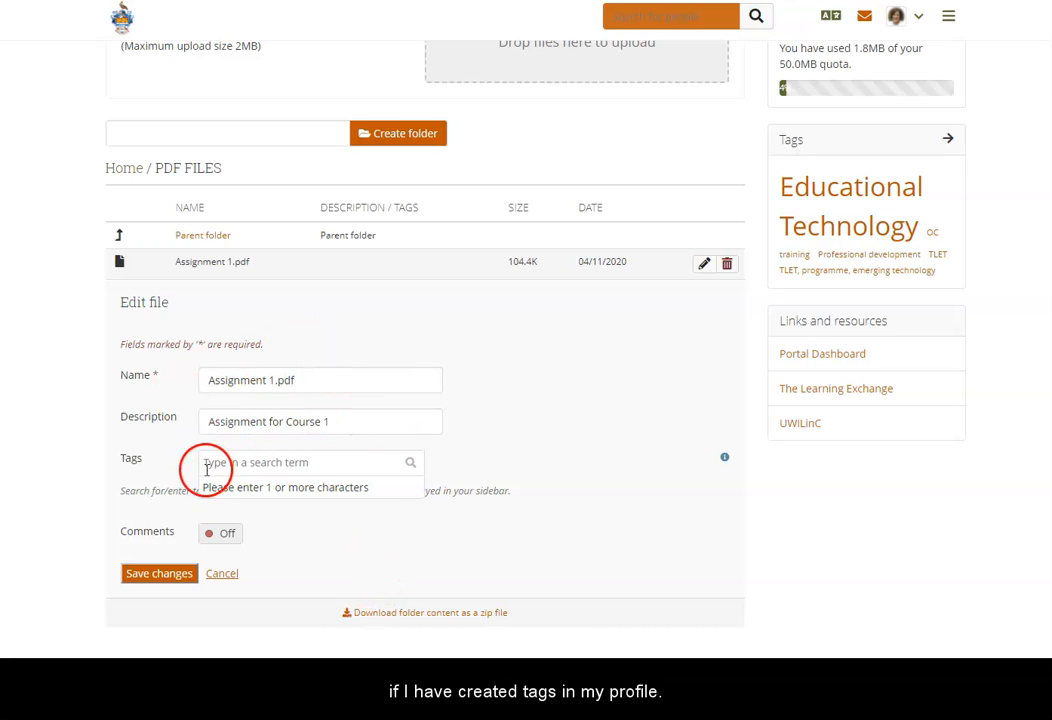
pyautogui.write('E')
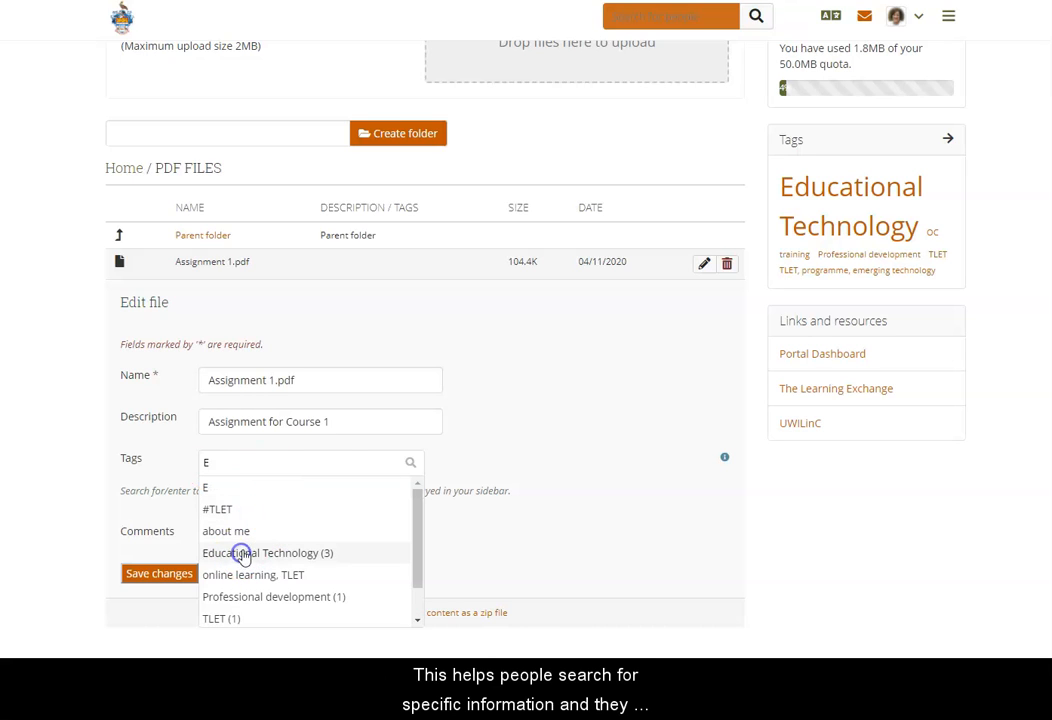
pyautogui.click(242, 556)
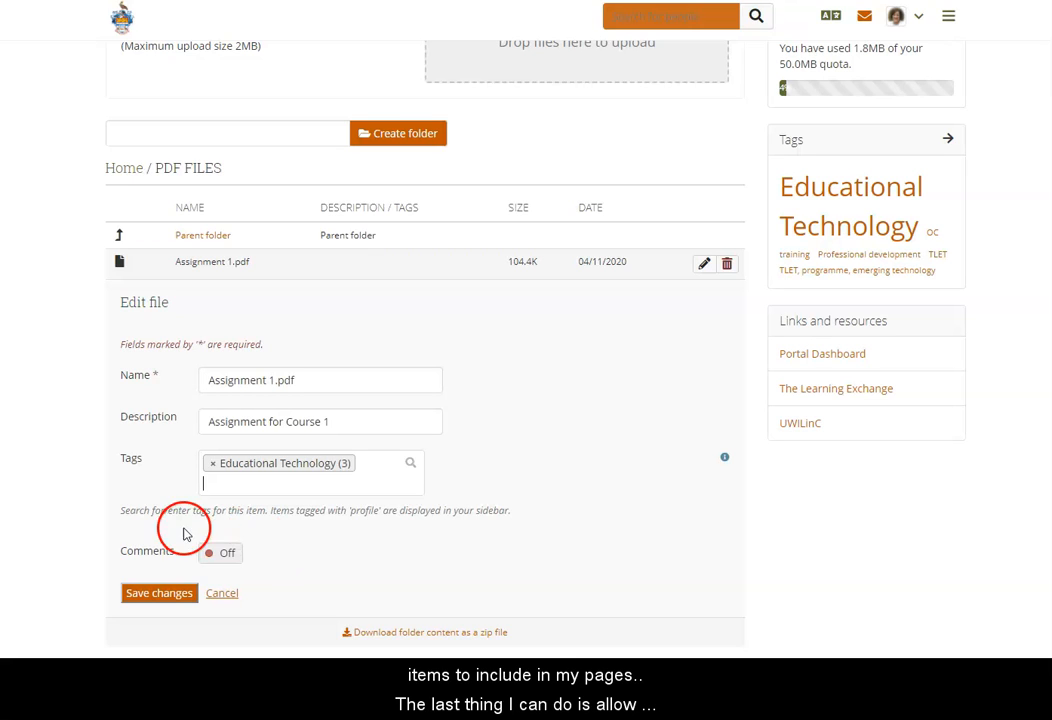
# Try allowing comments on Assignment 1.pdf and switch them back off
pyautogui.click(216, 554)
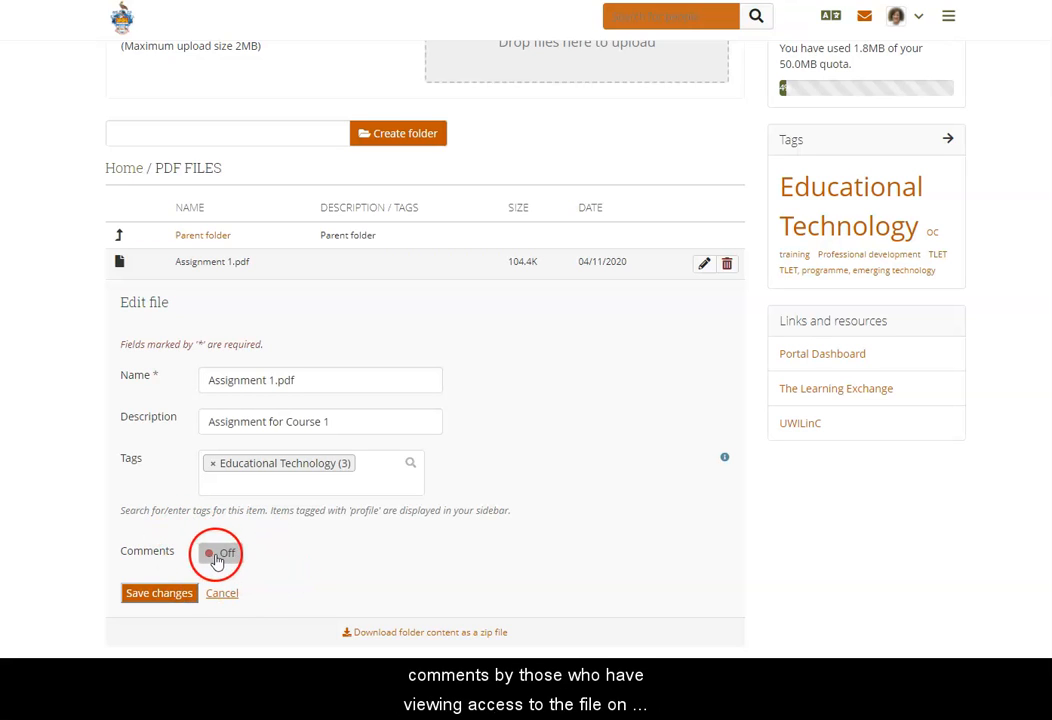
pyautogui.click(219, 556)
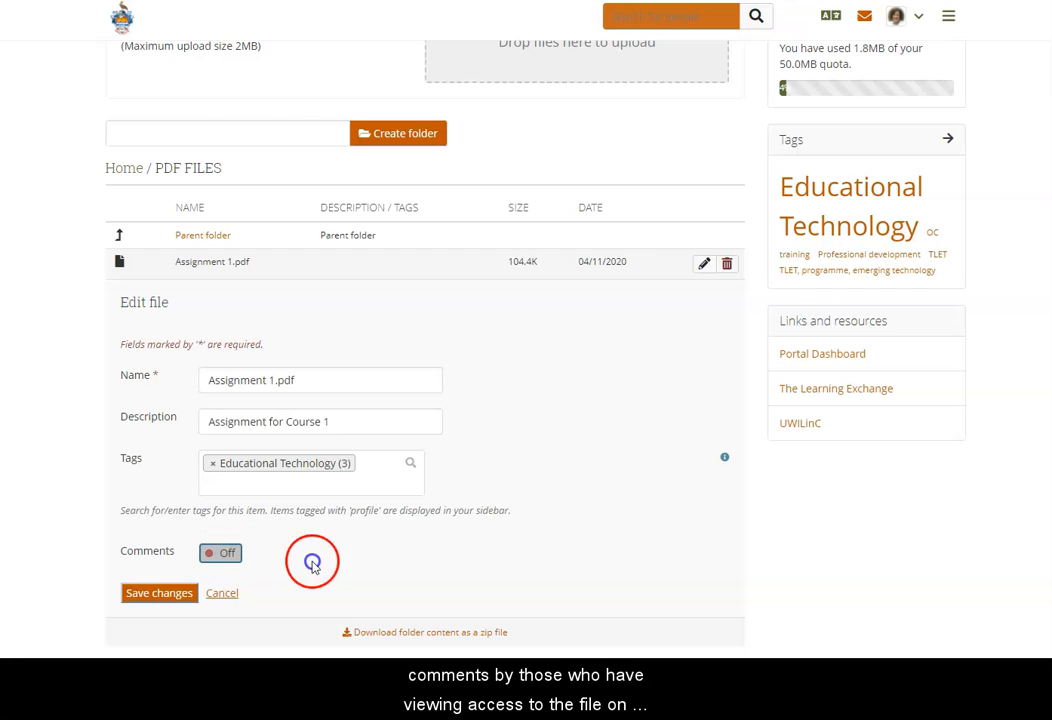
pyautogui.click(223, 556)
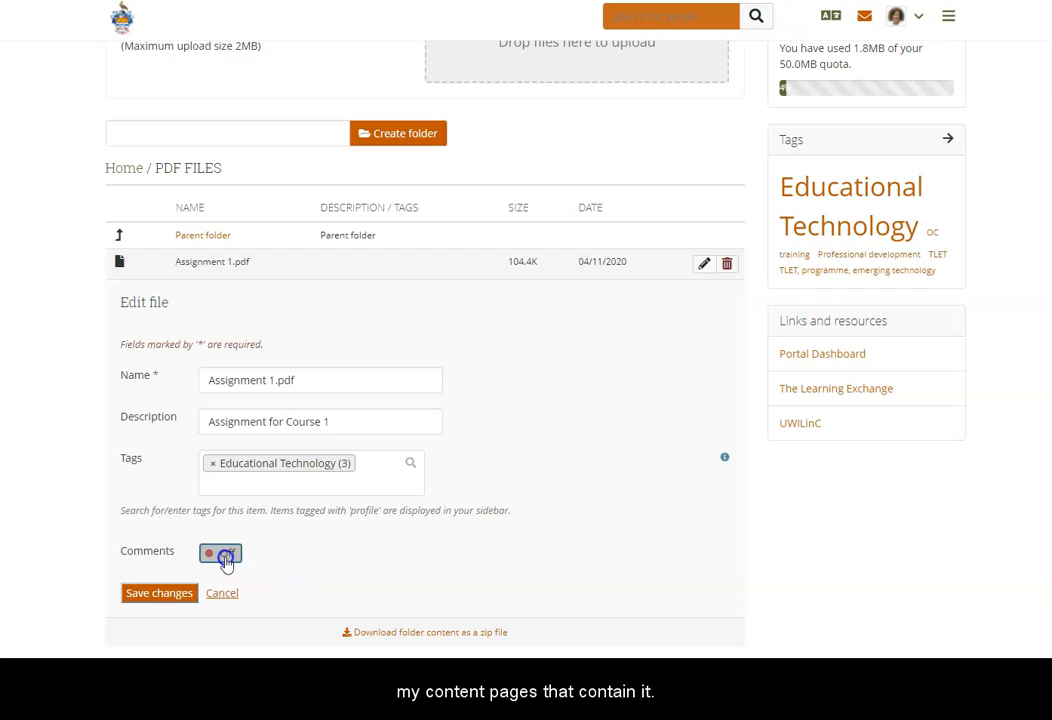
pyautogui.click(224, 557)
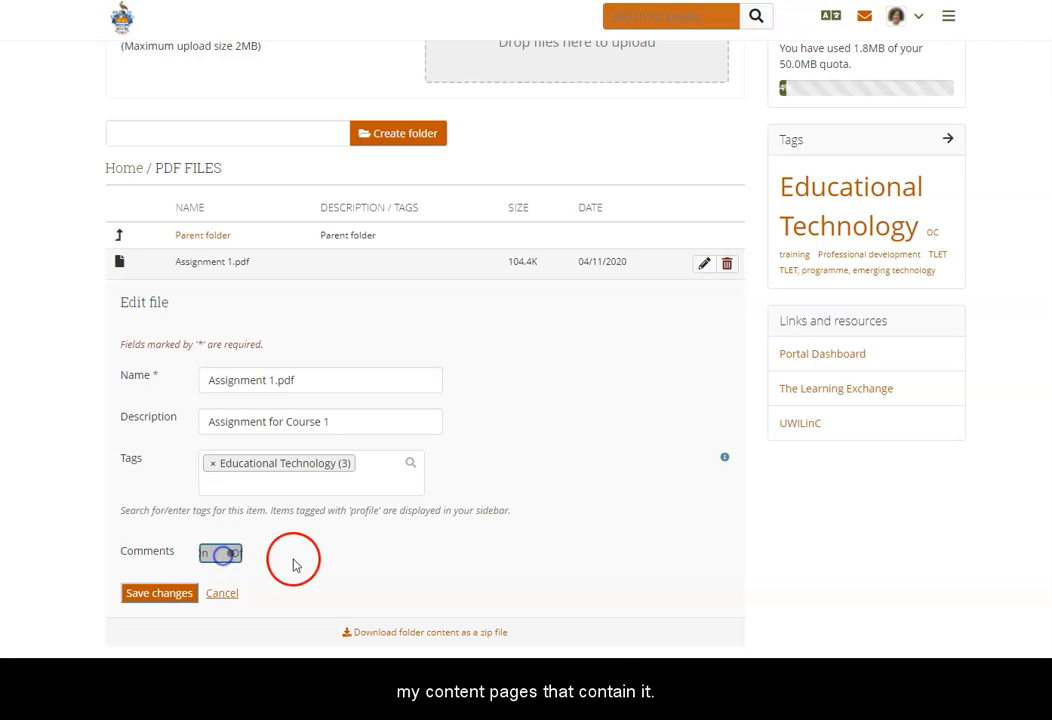
# Save the changes to Assignment 1.pdf and return to the parent folder
pyautogui.click(148, 597)
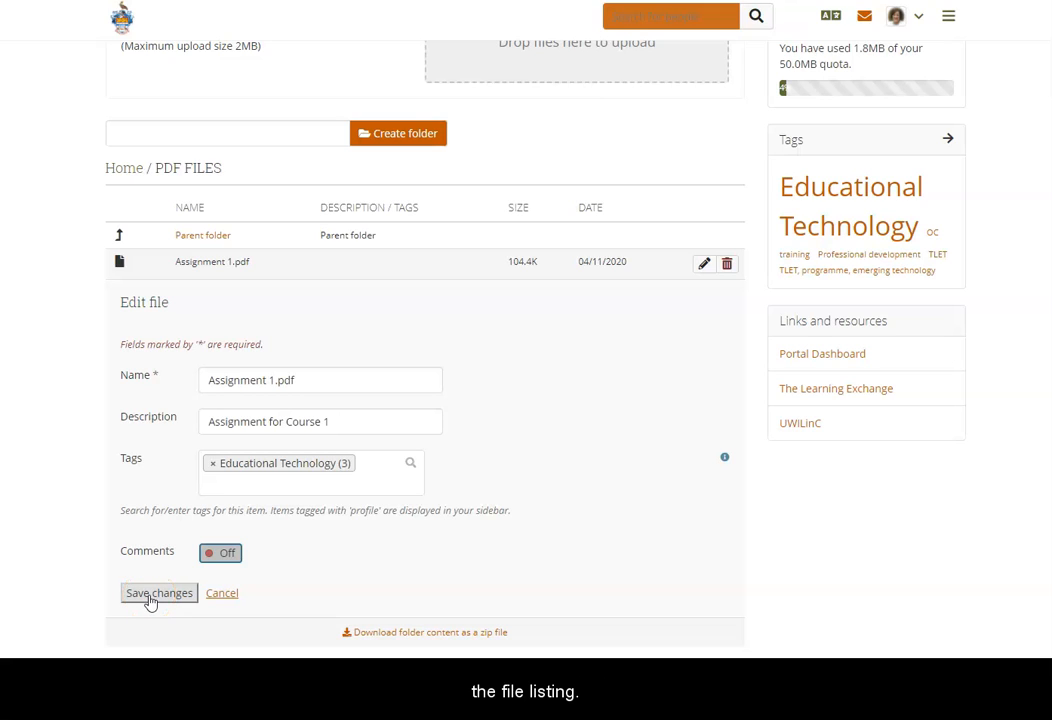
pyautogui.click(150, 602)
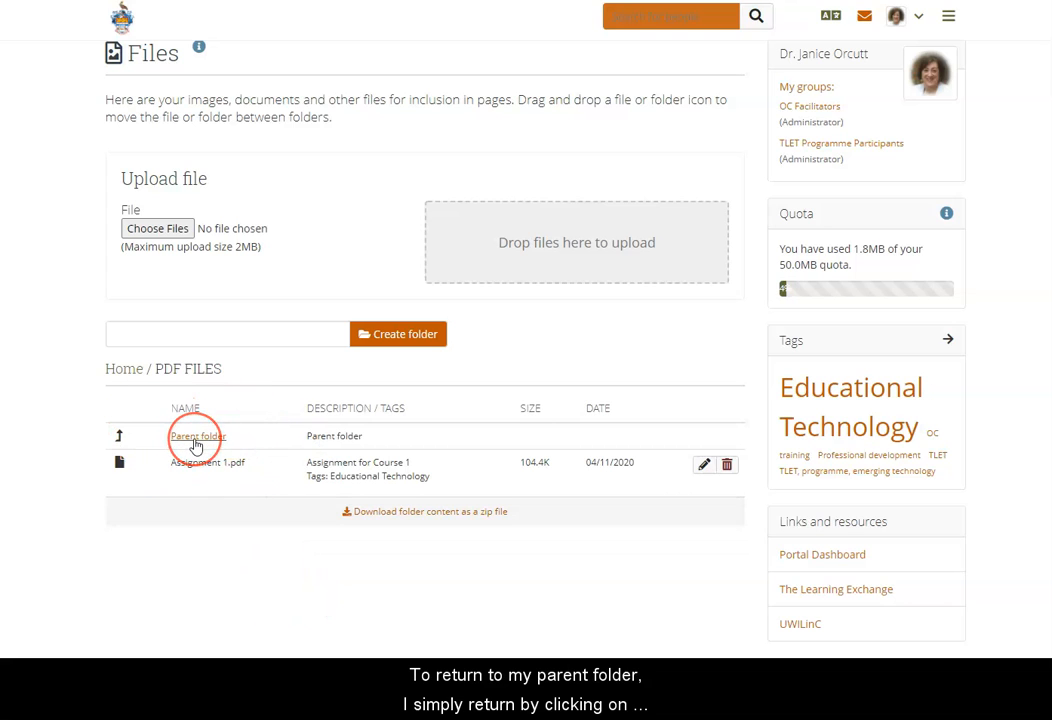
pyautogui.click(194, 440)
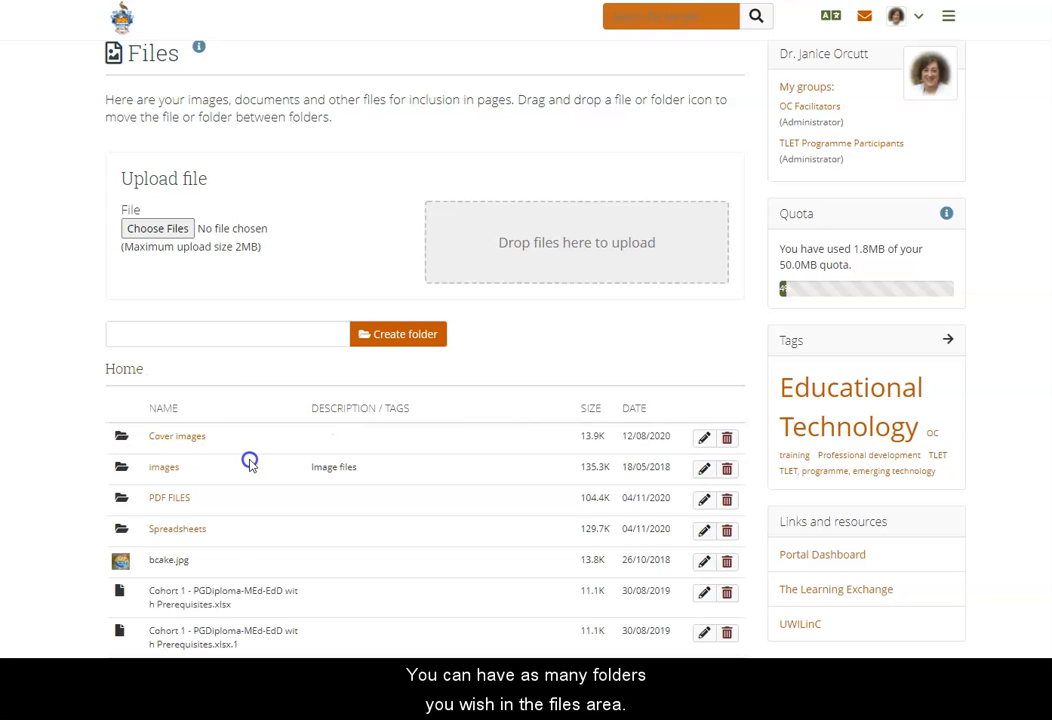
# Review the Home folder's listing and the storage quota, and go back to the dashboard
pyautogui.click(256, 456)
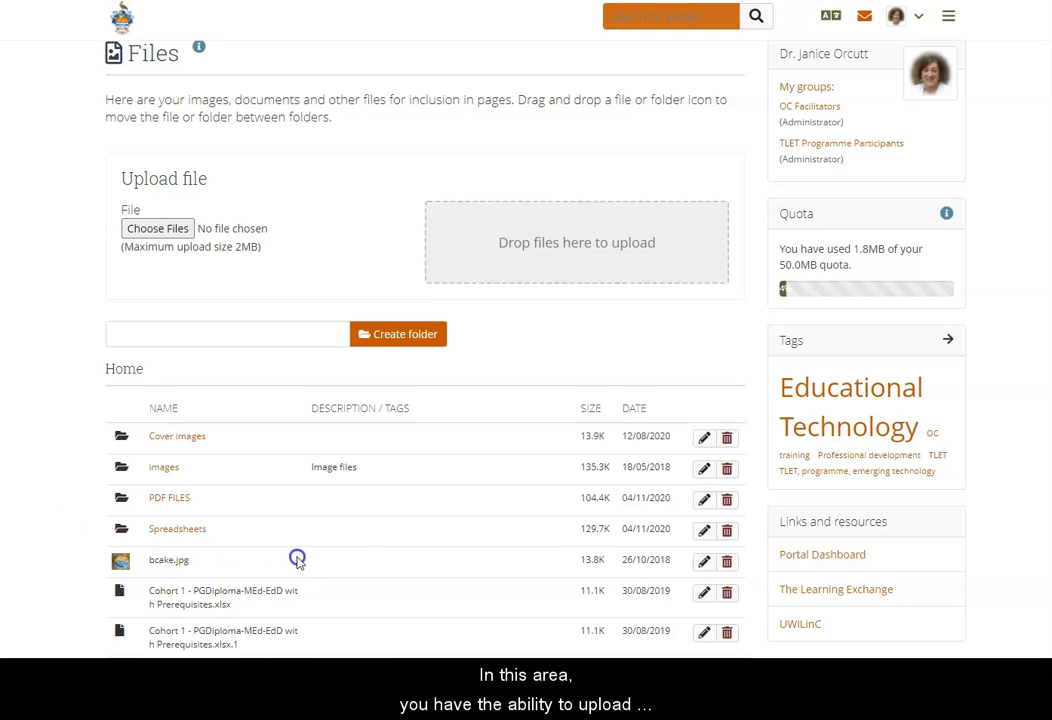
pyautogui.scroll(-3, 296, 557)
pyautogui.scroll(3, 297, 562)
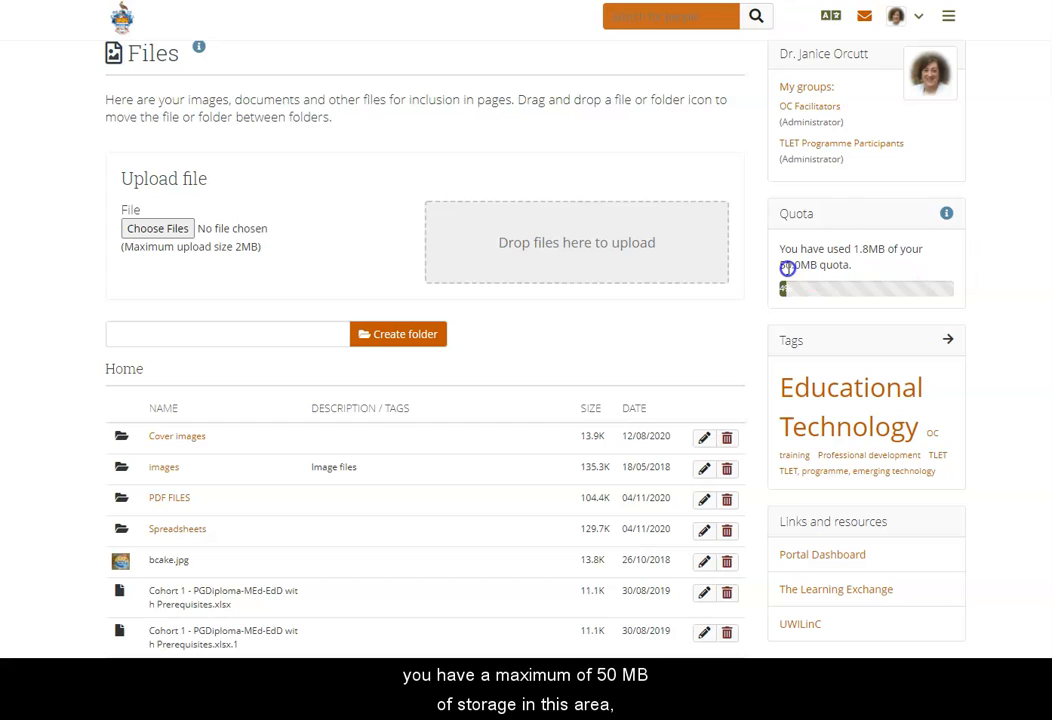
pyautogui.moveTo(852, 269); pyautogui.dragTo(773, 252)
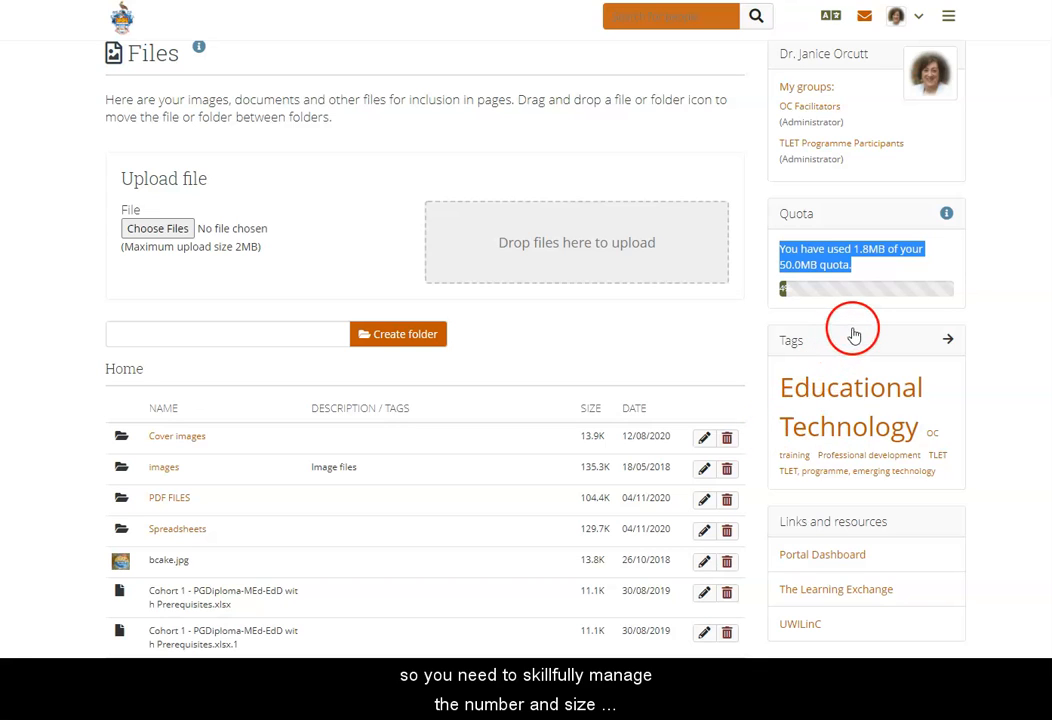
pyautogui.click(976, 306)
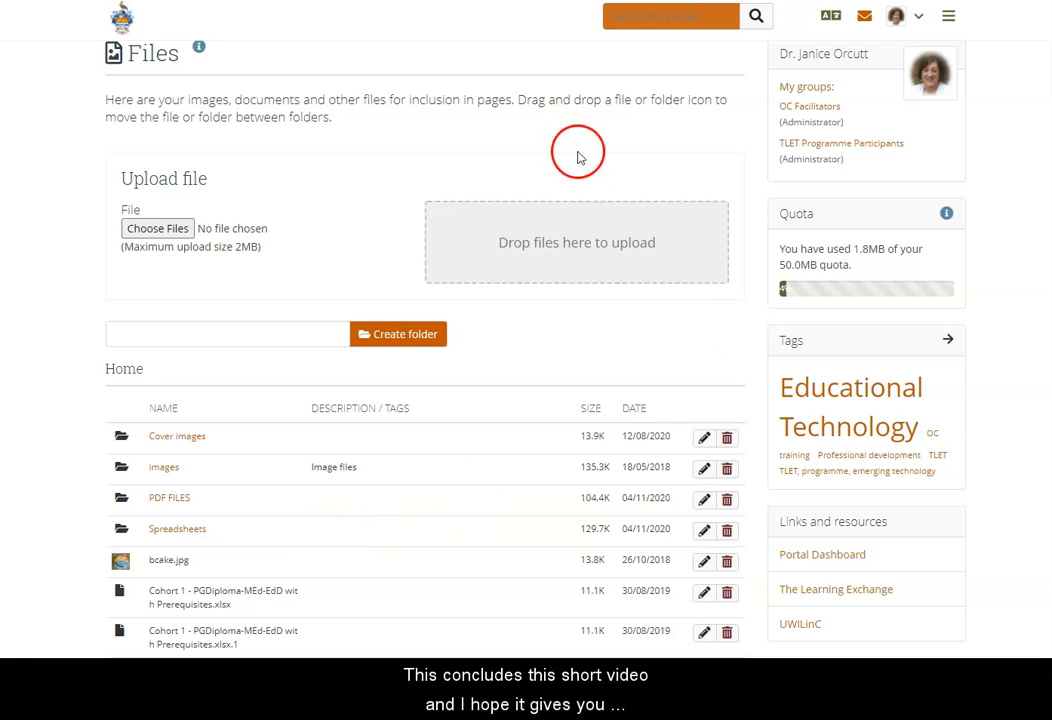
pyautogui.click(120, 22)
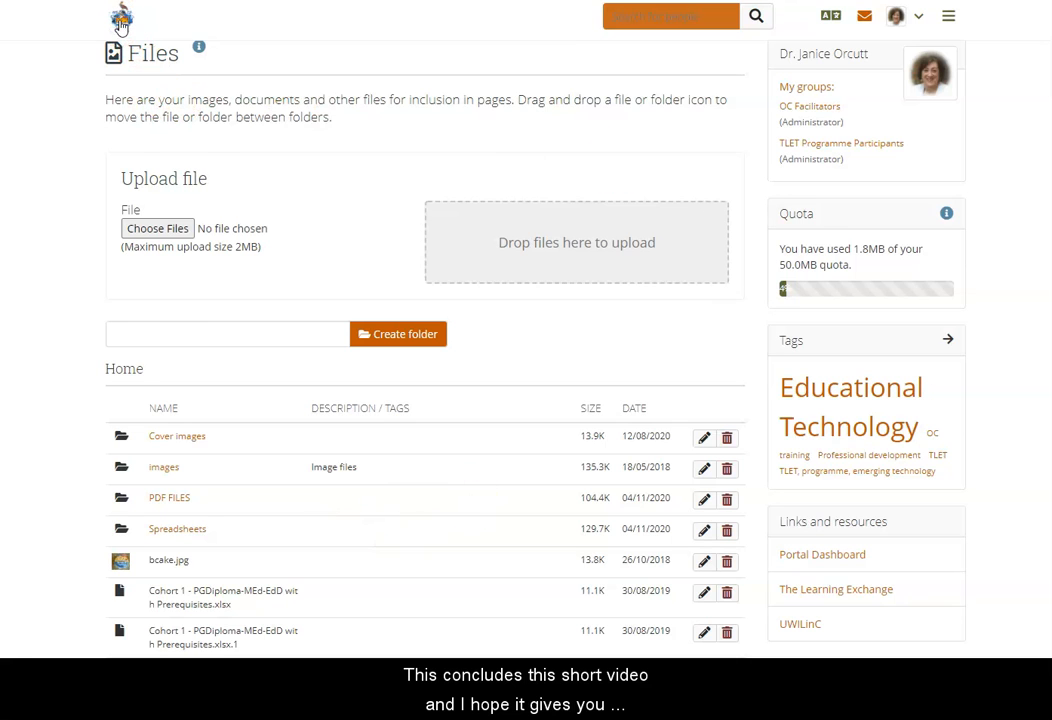